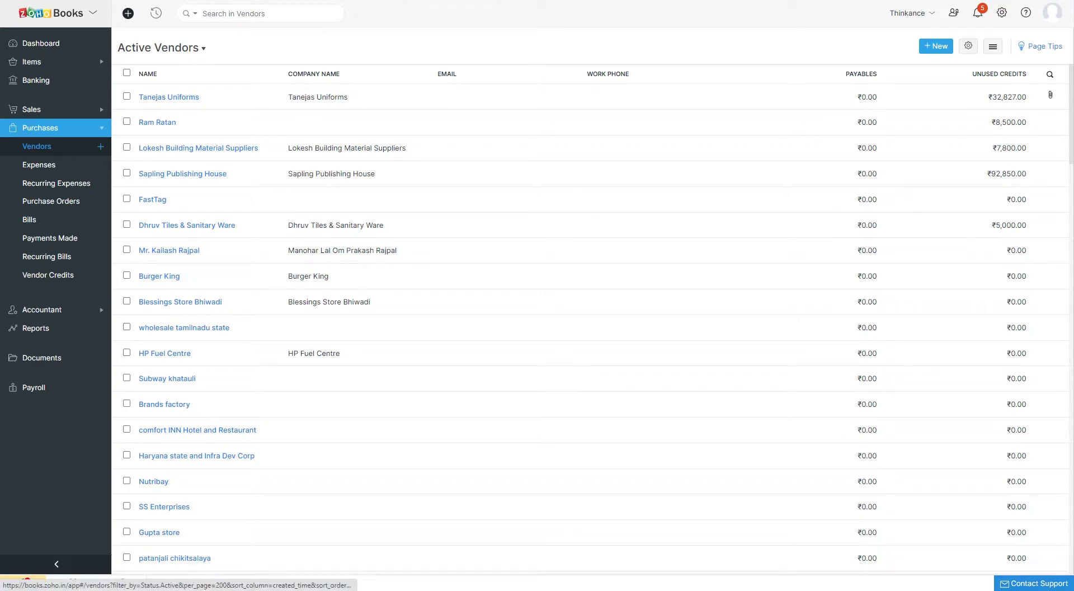
Search the vendor list for the new vendor, find no match, and open a blank New Vendor form.
left_click(240, 13)
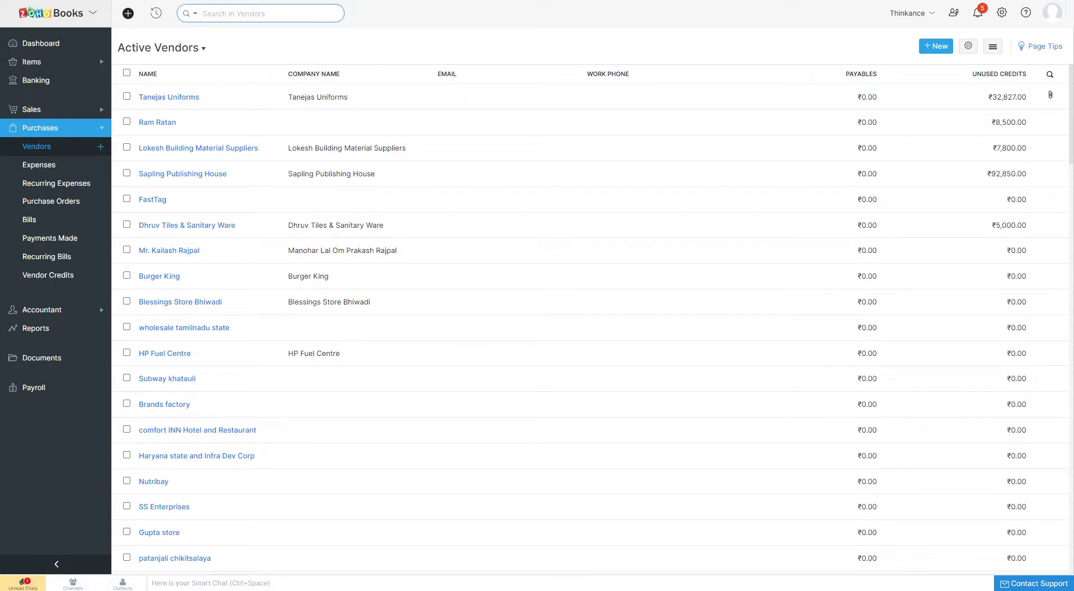
type("niza")
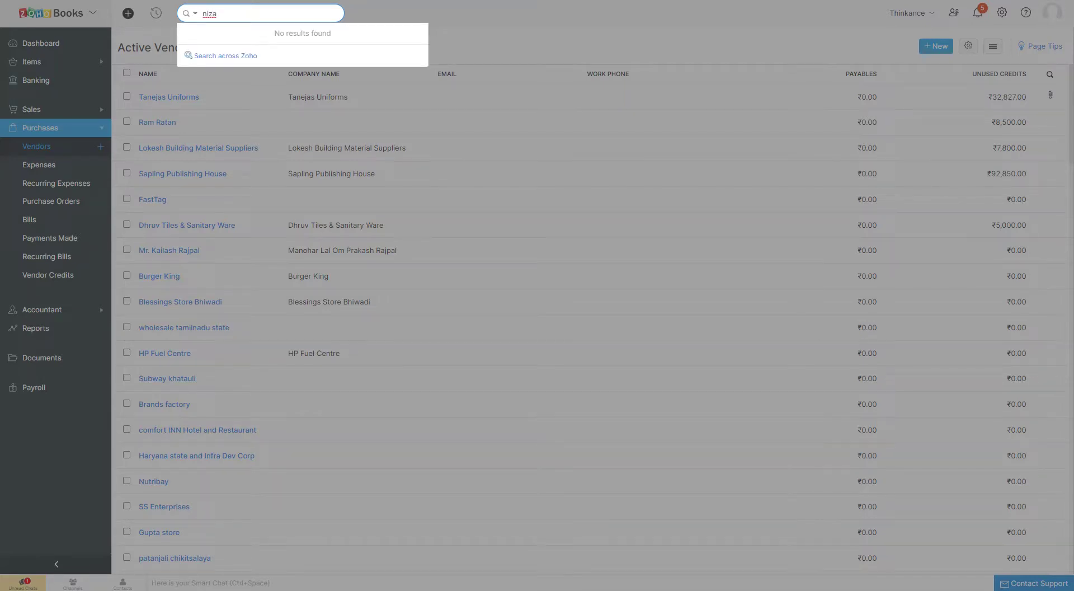
key("BackSpace")
key("BackSpace")
key("BackSpace")
key("BackSpace")
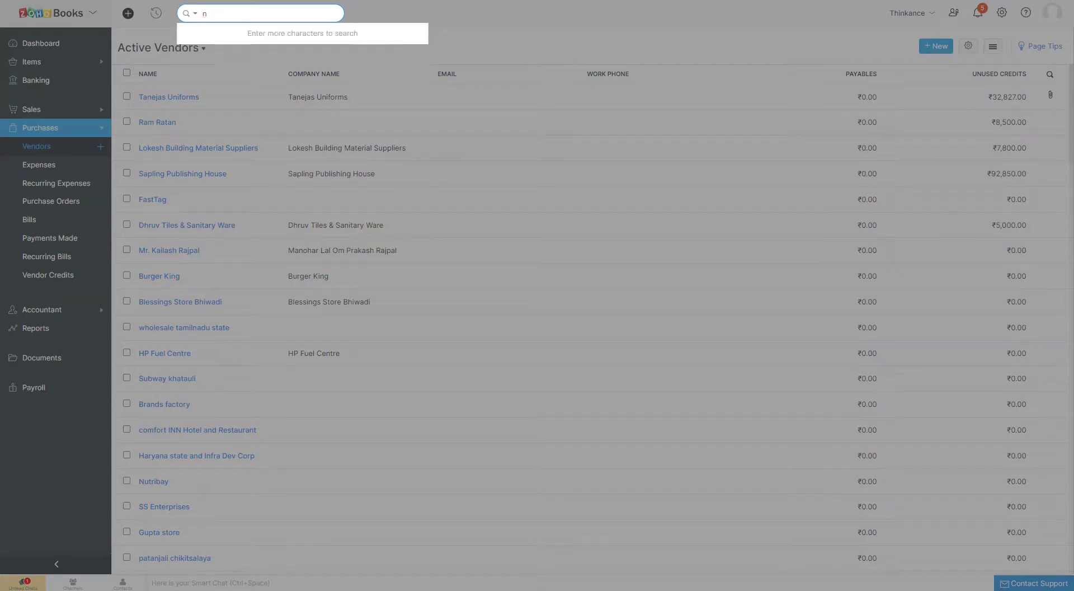
key("Escape")
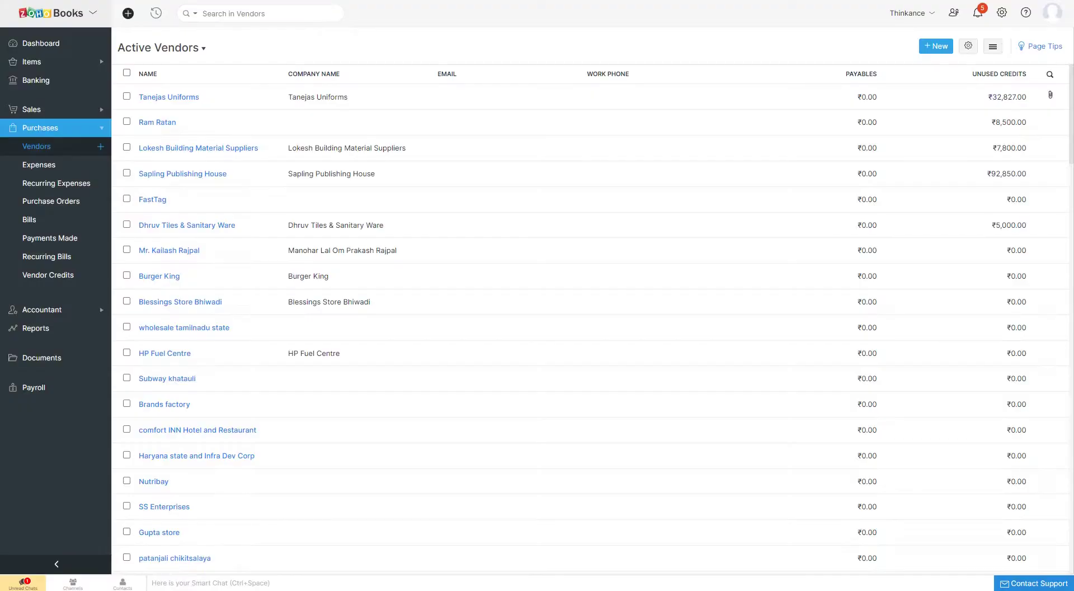
left_click(936, 45)
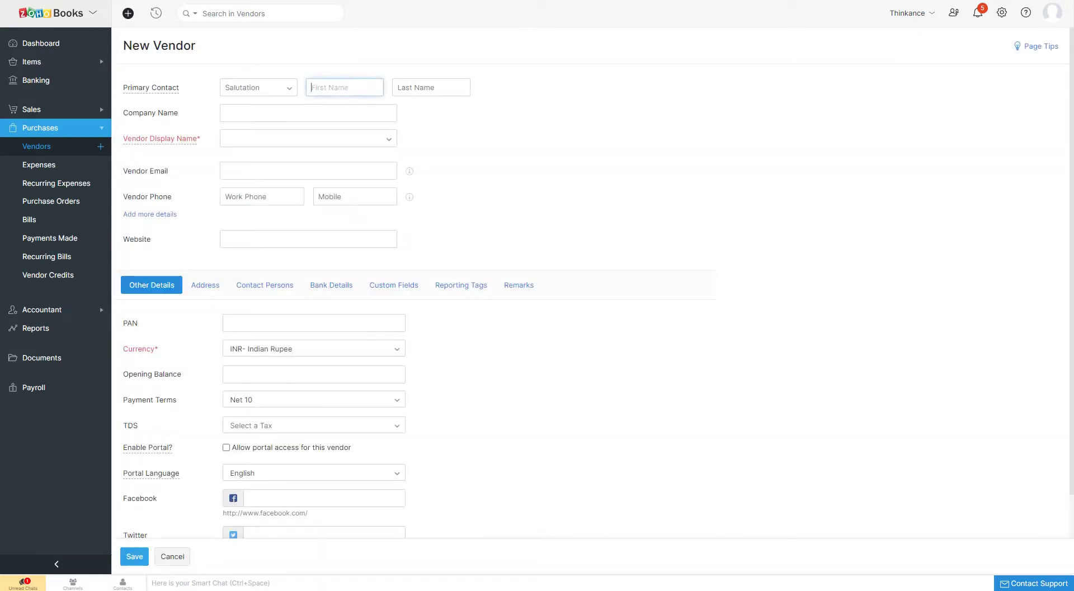
Enter the vendor's first and last name, use the full name as display name, and show Bank Details.
key("Tab")
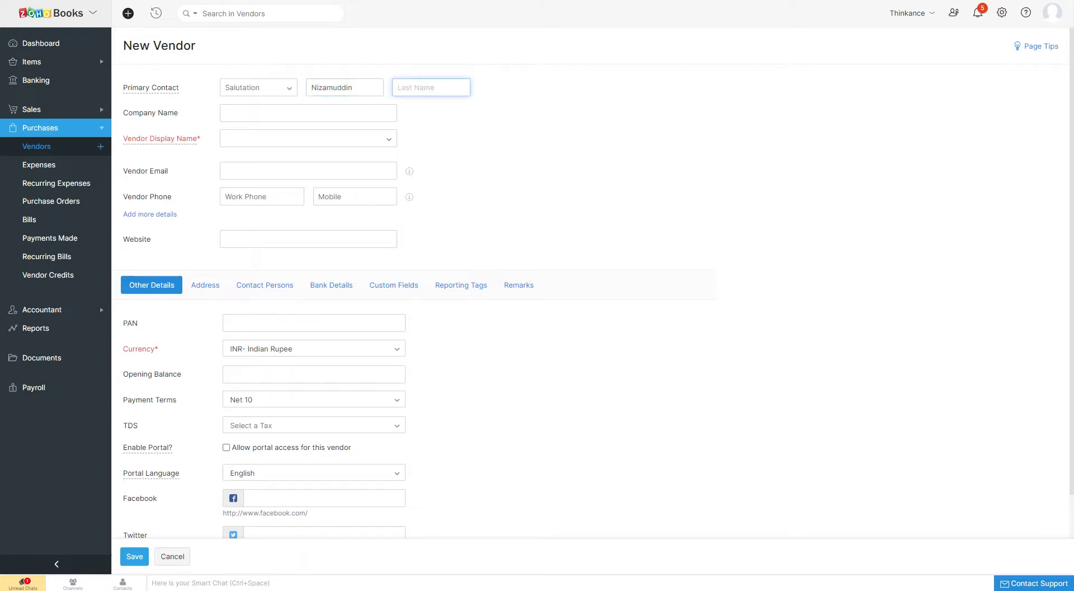
left_click(308, 138)
key("Down")
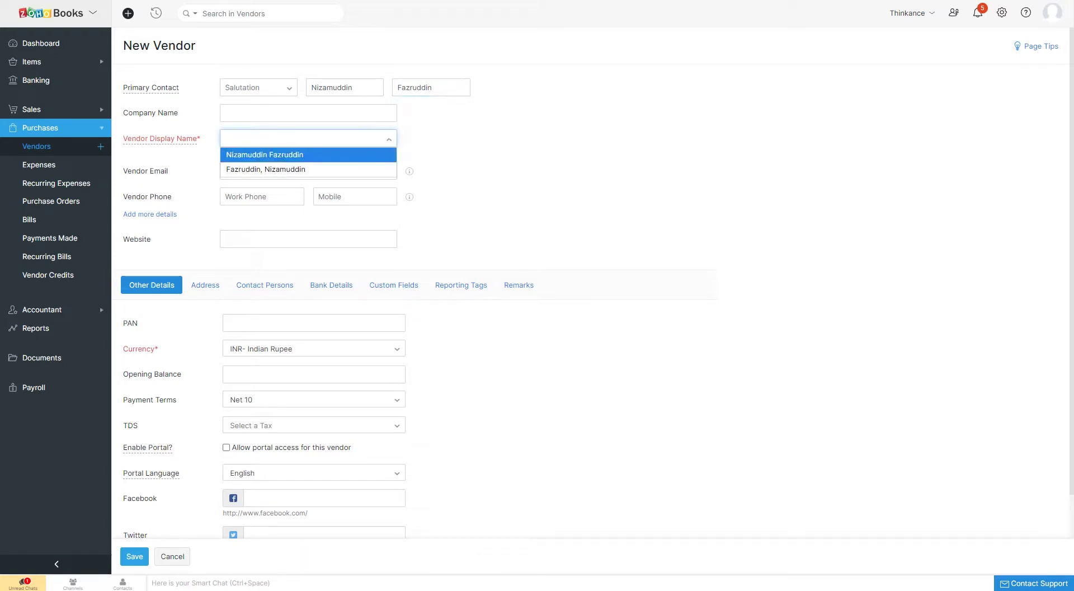
key("Return")
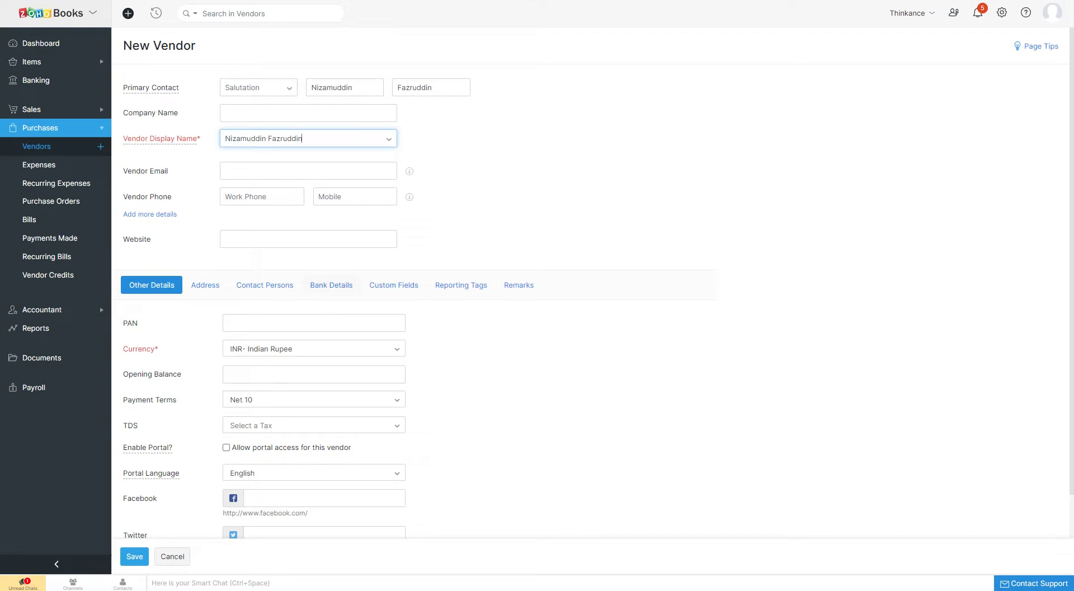
left_click(332, 285)
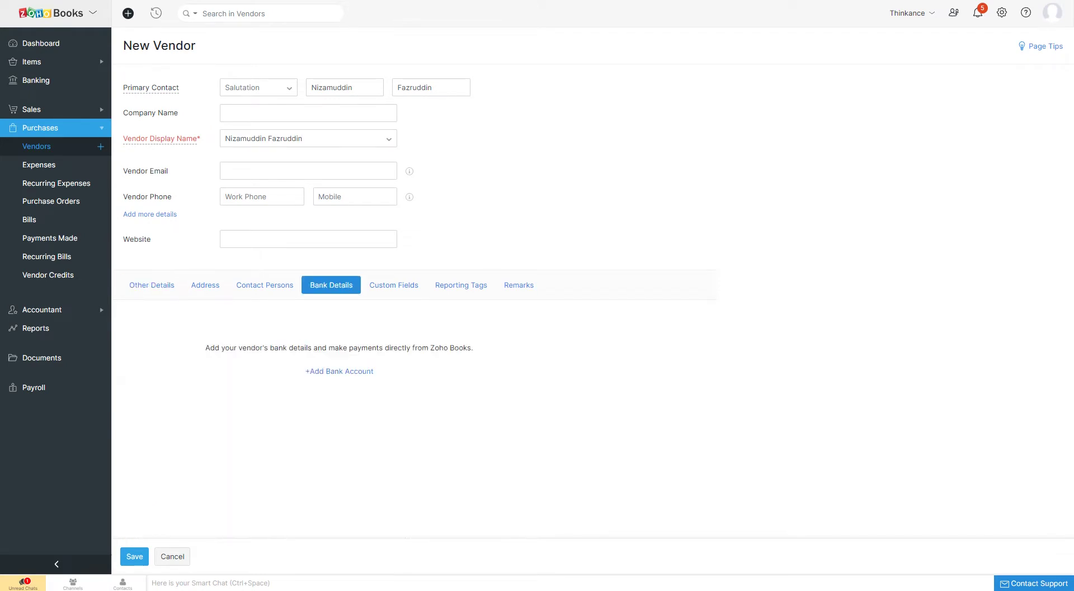
Add a Punjab National Bank account, entering the account number and re-entering it to confirm.
left_click(339, 372)
left_click(314, 323)
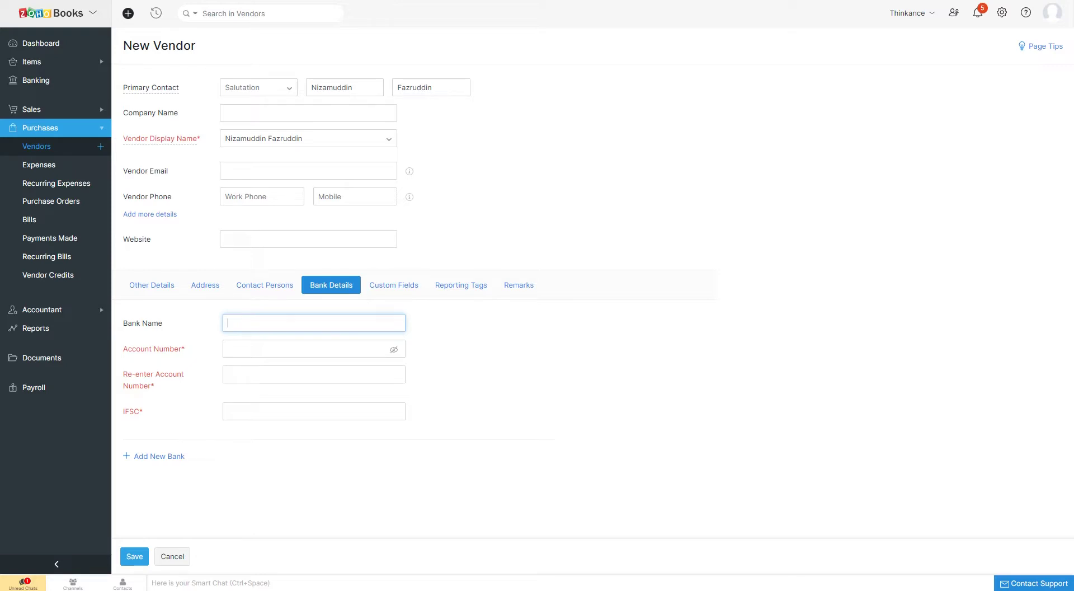
type("Punjab National Bank")
key("Tab")
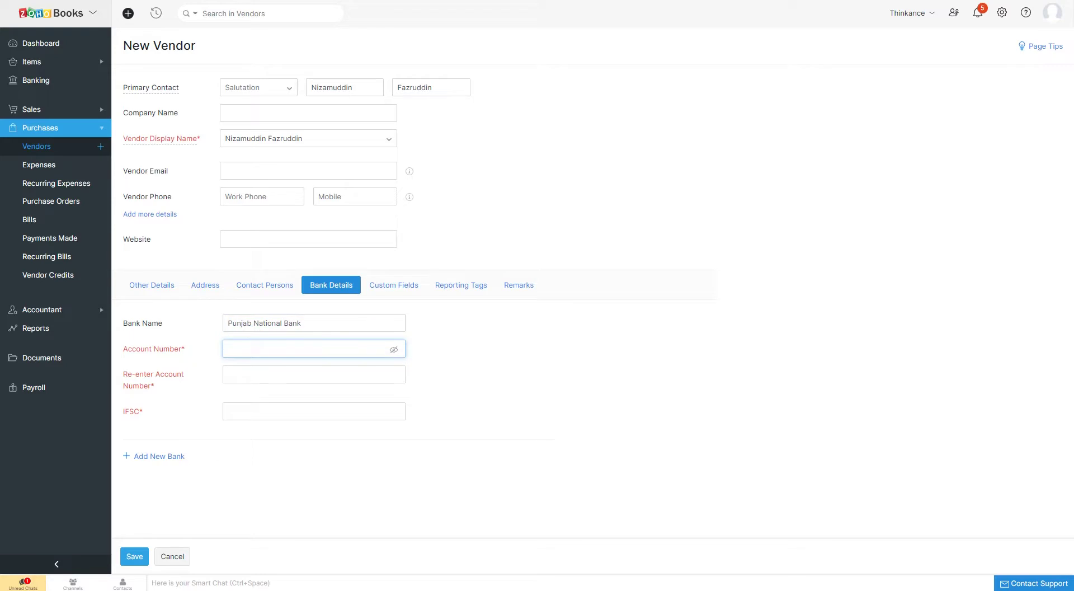
type("12345678901234")
left_click(314, 375)
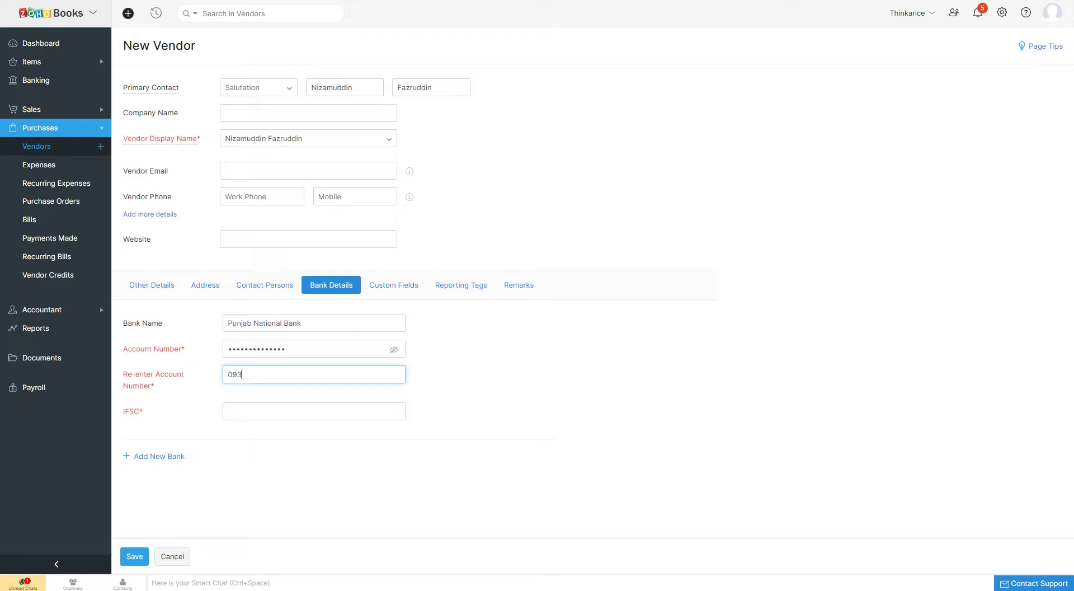
left_click(314, 412)
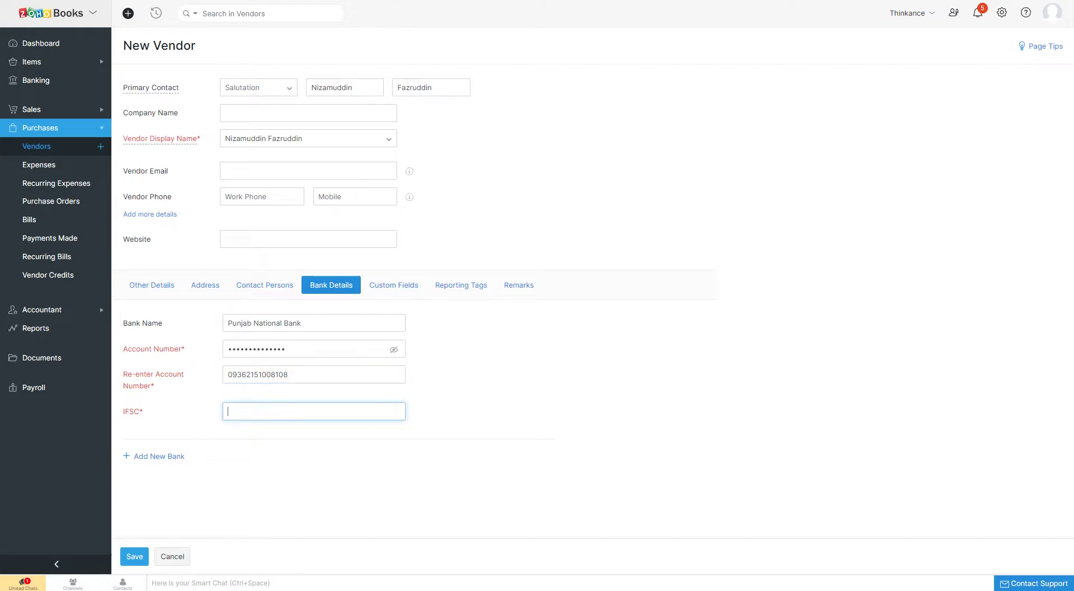
Fill in the bank's IFSC code and save the new vendor.
type("PUNB")
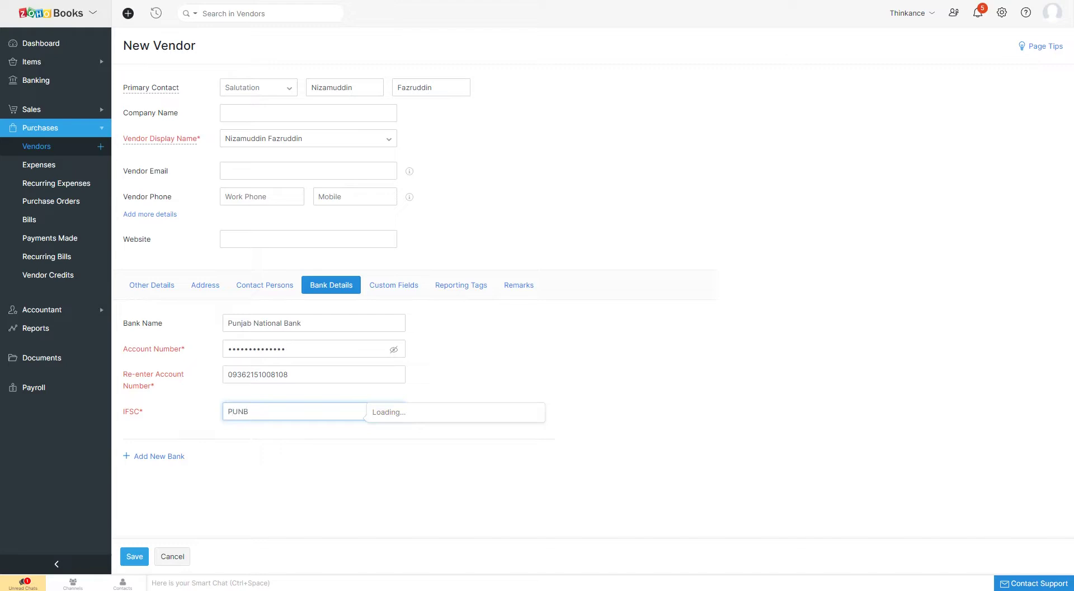
type("00")
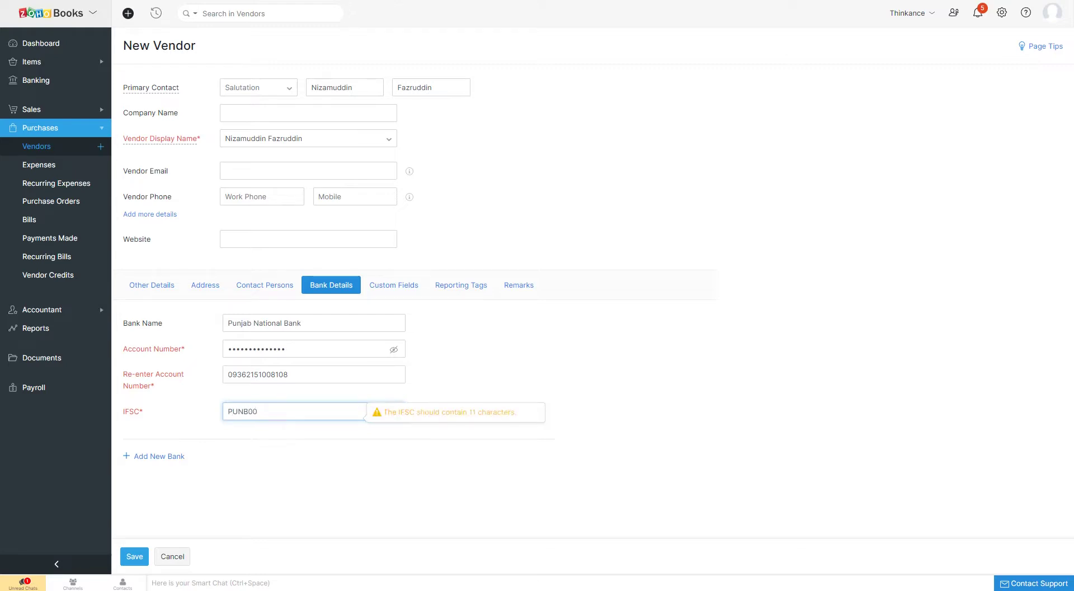
type("93")
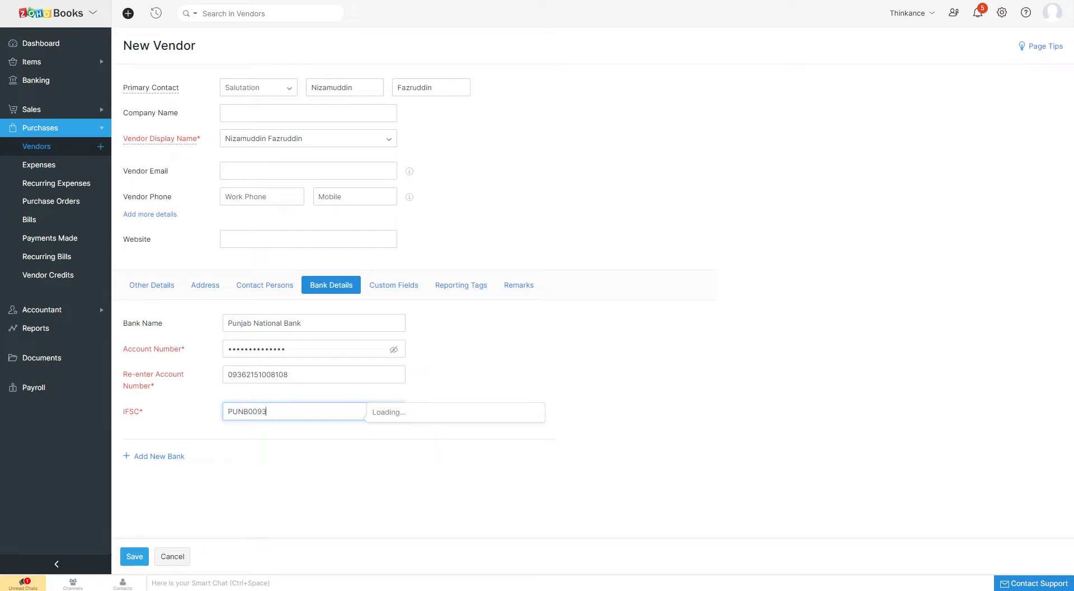
type("610")
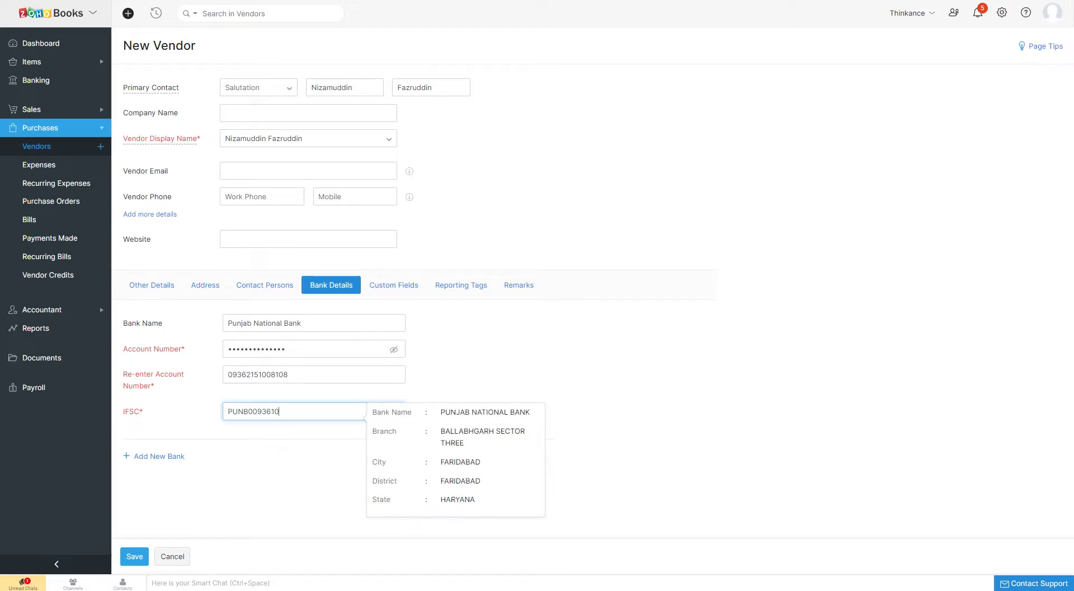
key("Tab")
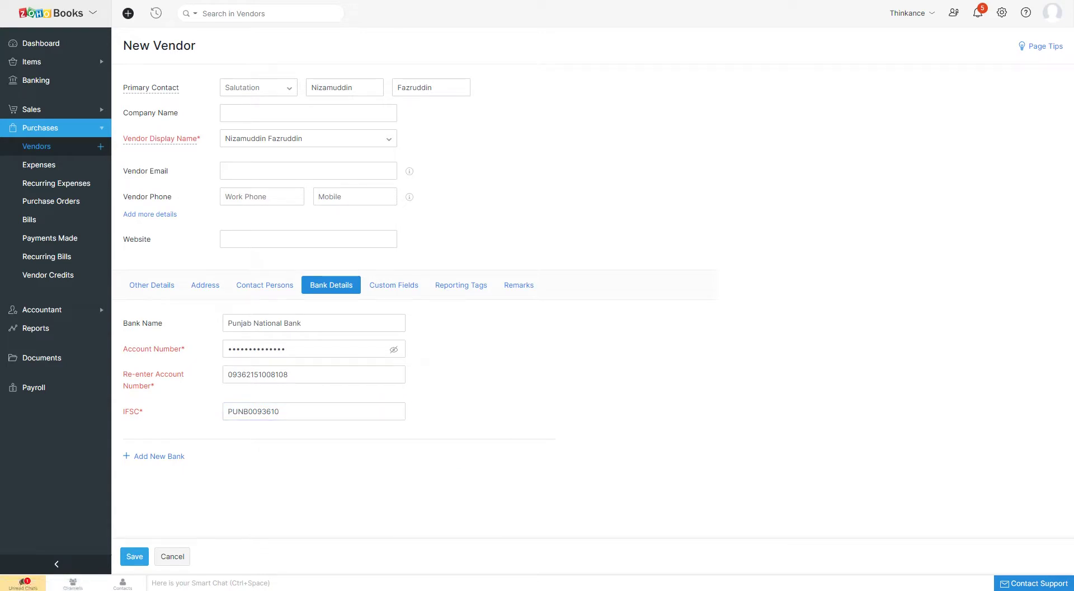
key("alt+s")
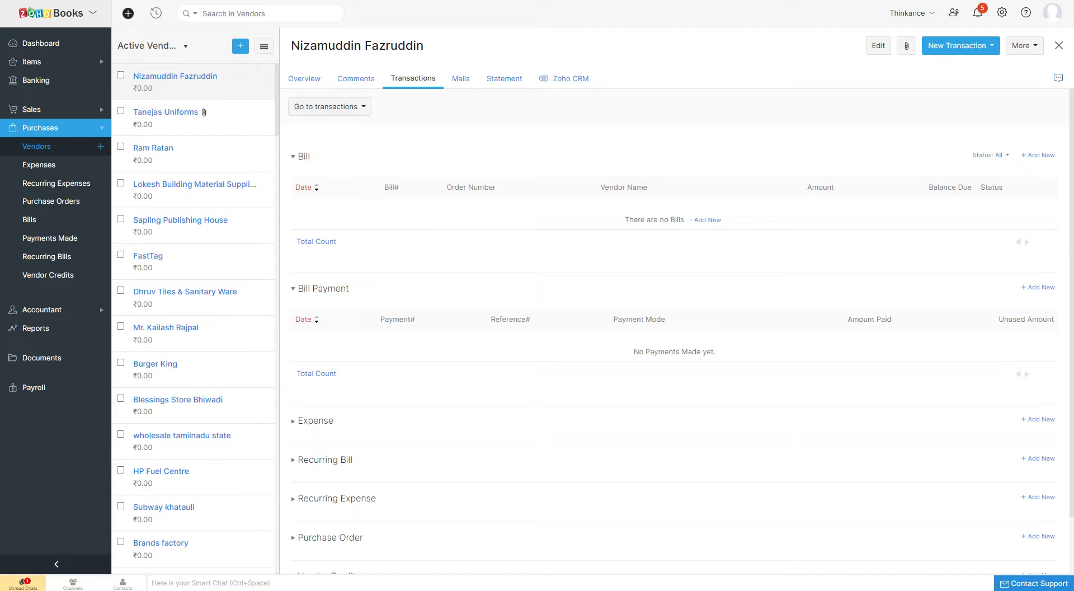
Start a Bill Payment for this vendor from the New Transaction menu.
left_click(961, 46)
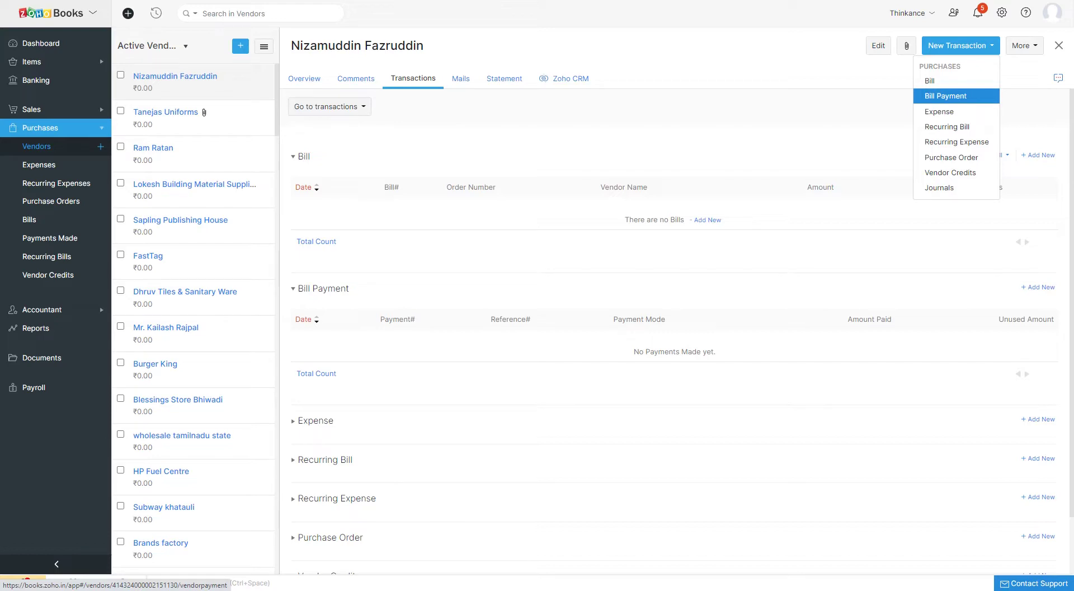
left_click(946, 96)
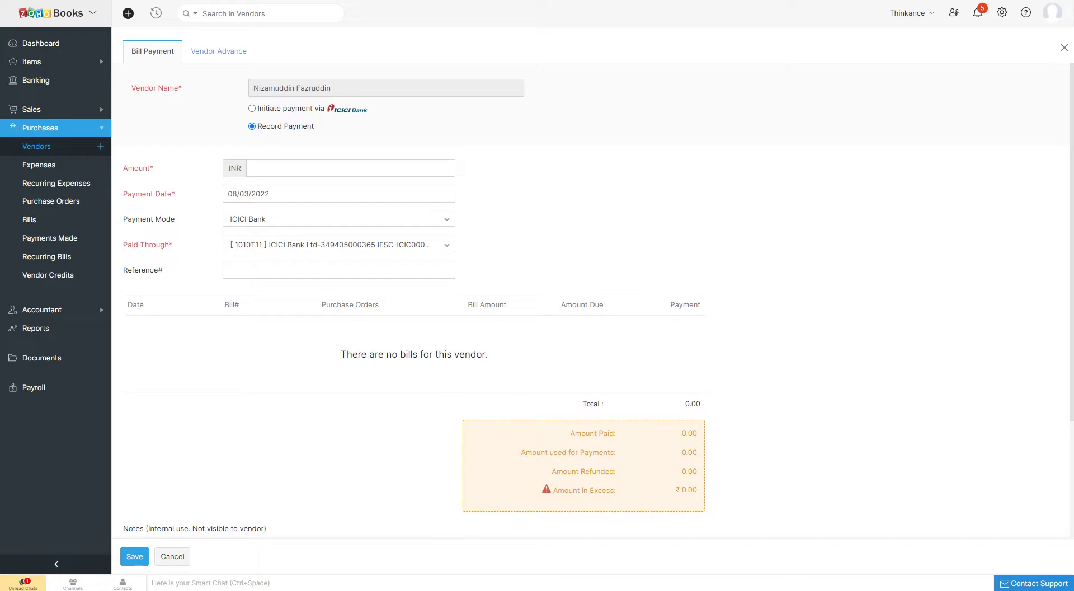
Record a Vendor Advance initiated via ICICI Bank for an amount of 5000.
left_click(219, 51)
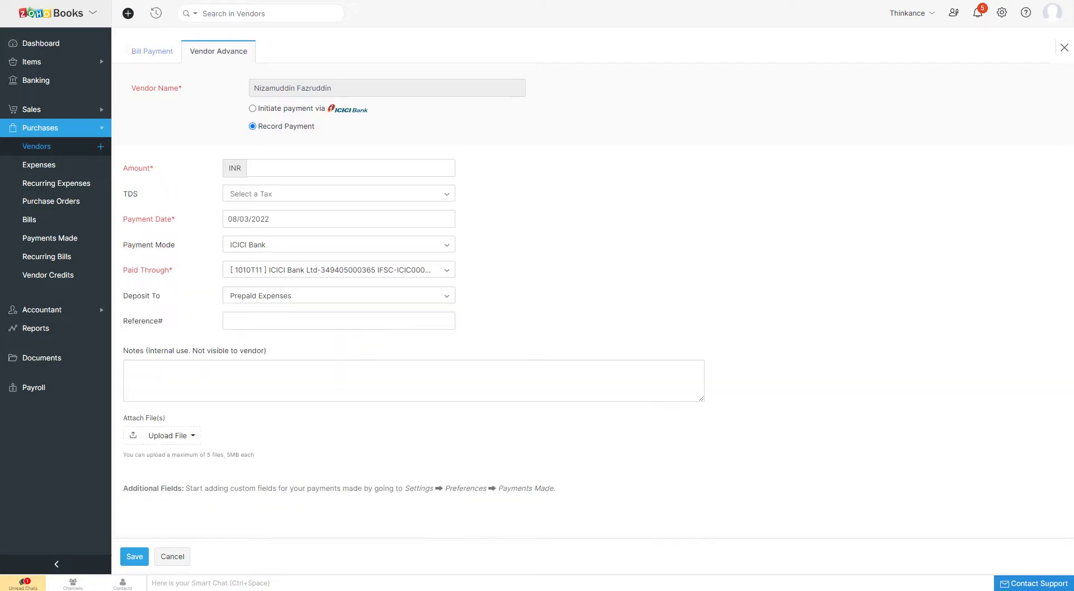
left_click(253, 108)
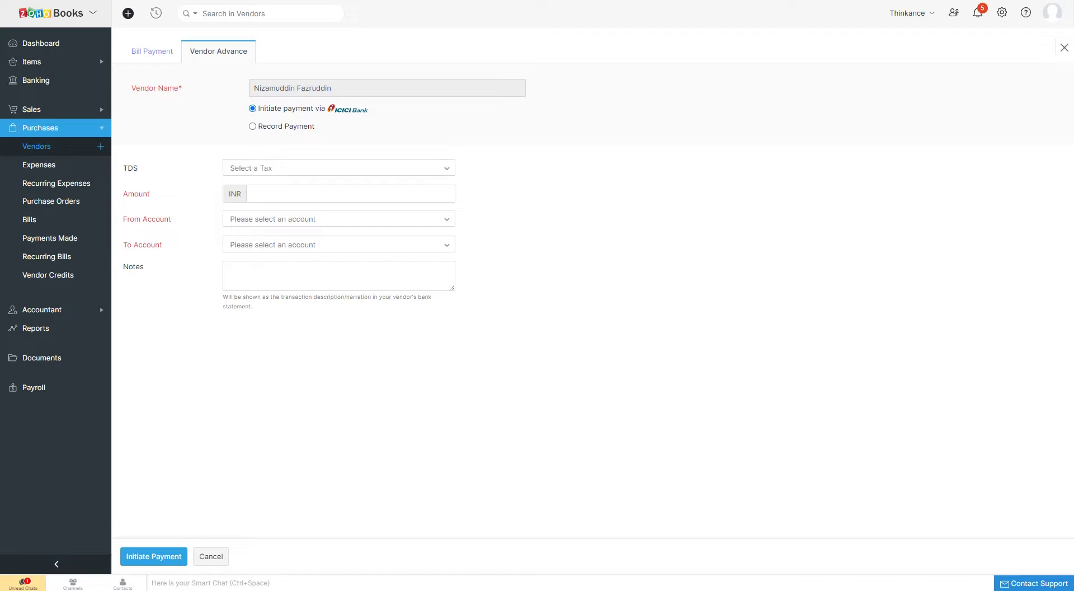
left_click(351, 194)
type("5000")
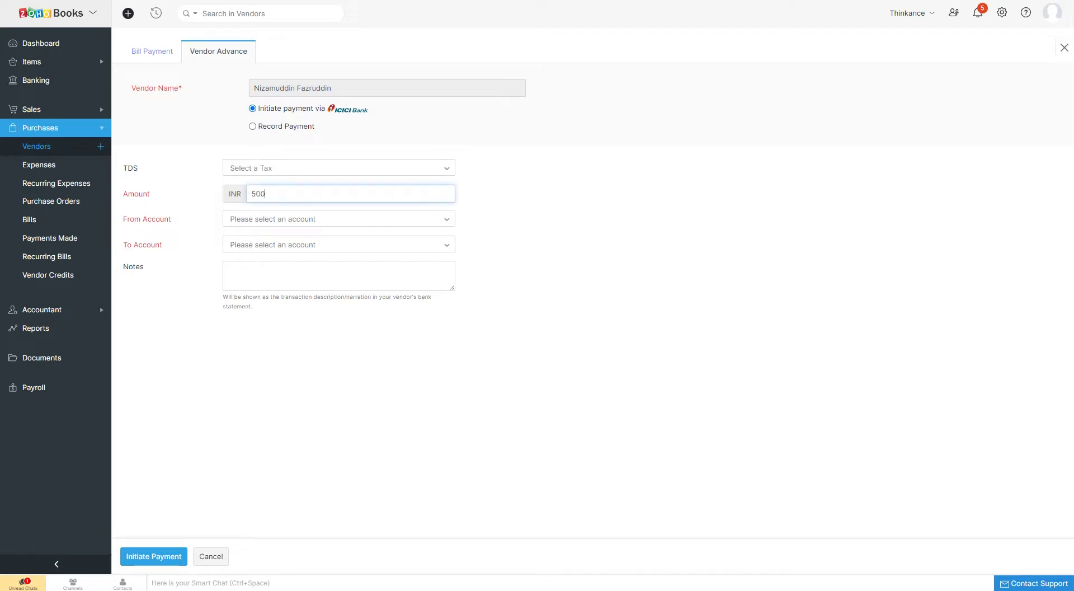
Pay from the second ICICI account into the vendor's Punjab National Bank account.
key("Tab")
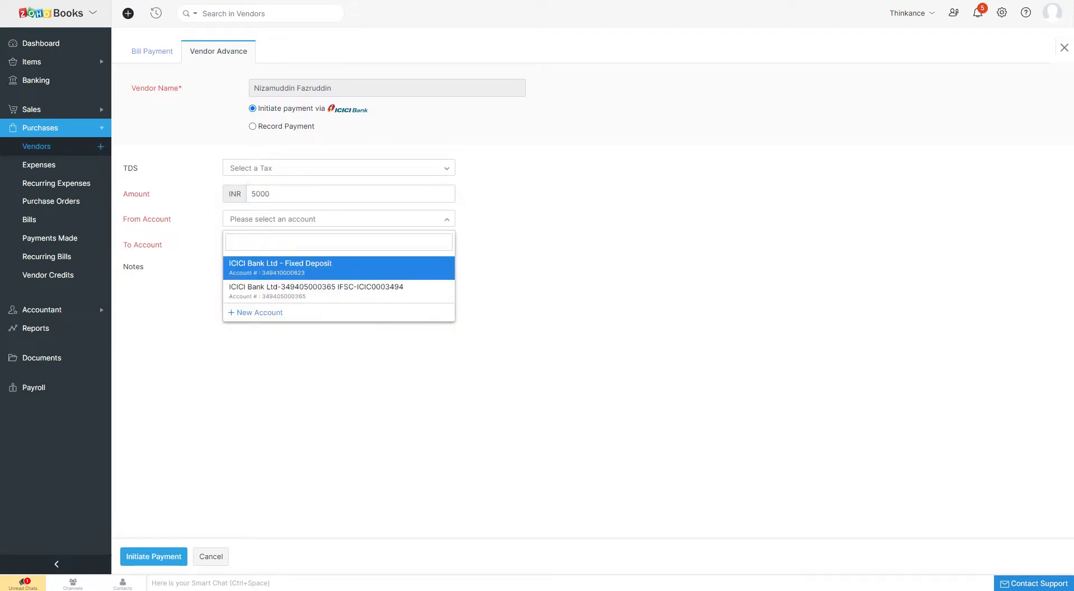
key("Down")
key("Return")
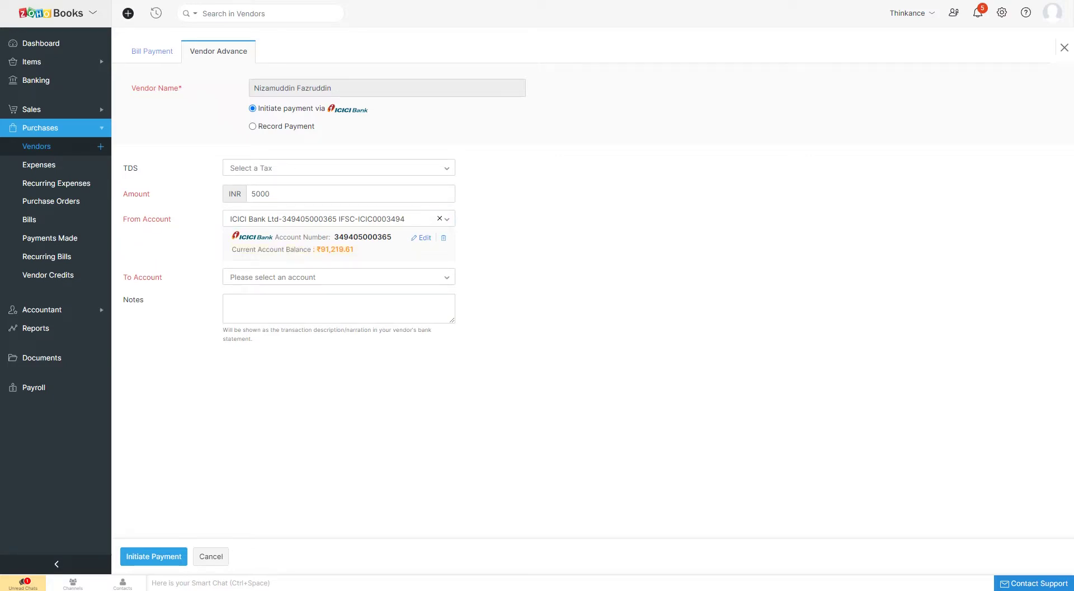
left_click(338, 277)
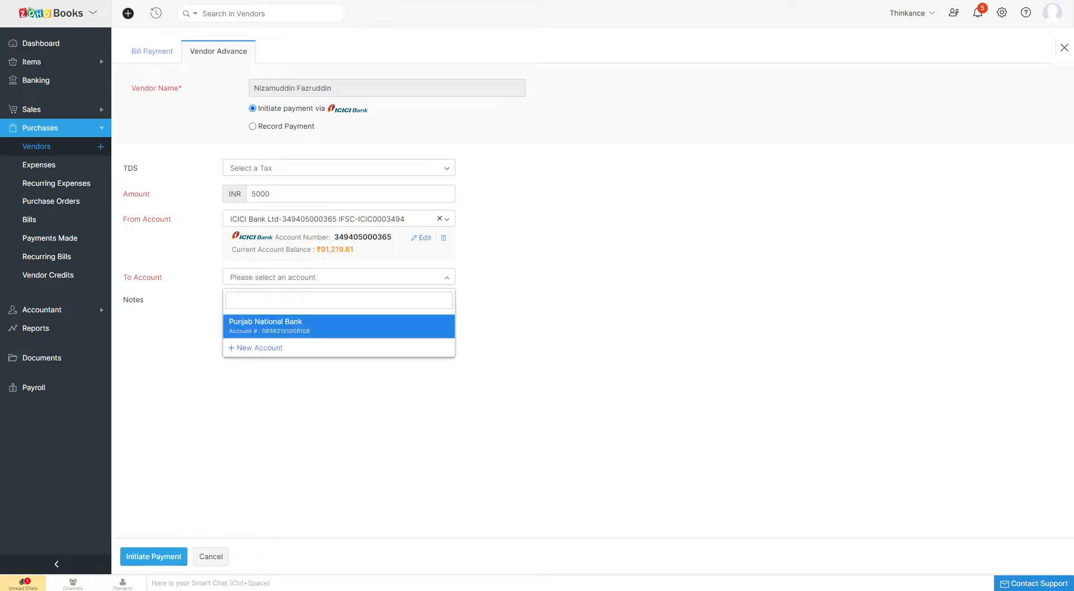
left_click(321, 327)
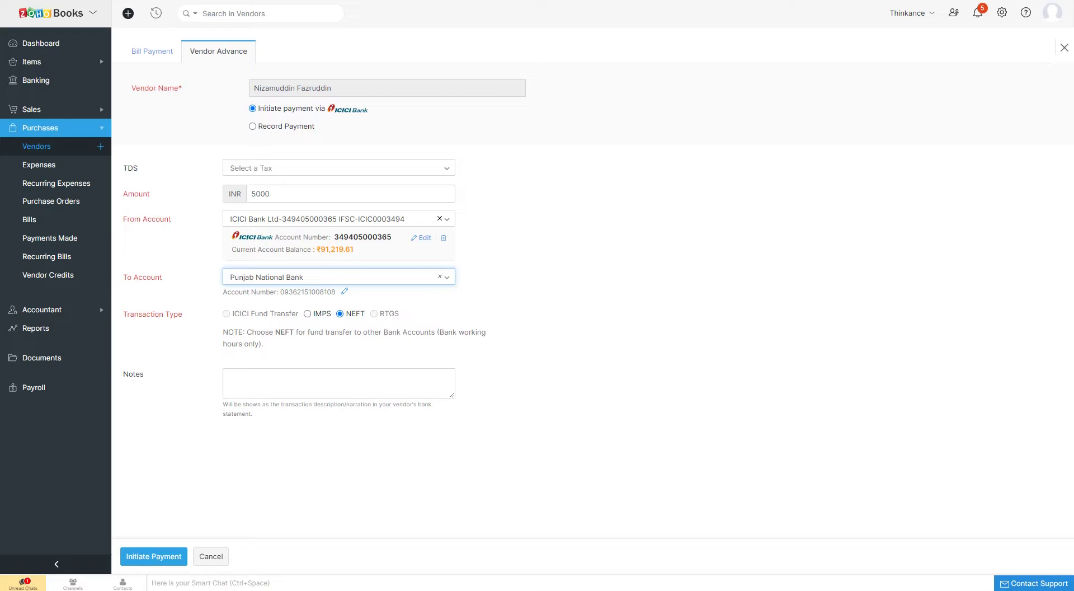
left_click(339, 383)
Add the note 'Thinkance' and initiate the payment for authorization.
type("Thinkance")
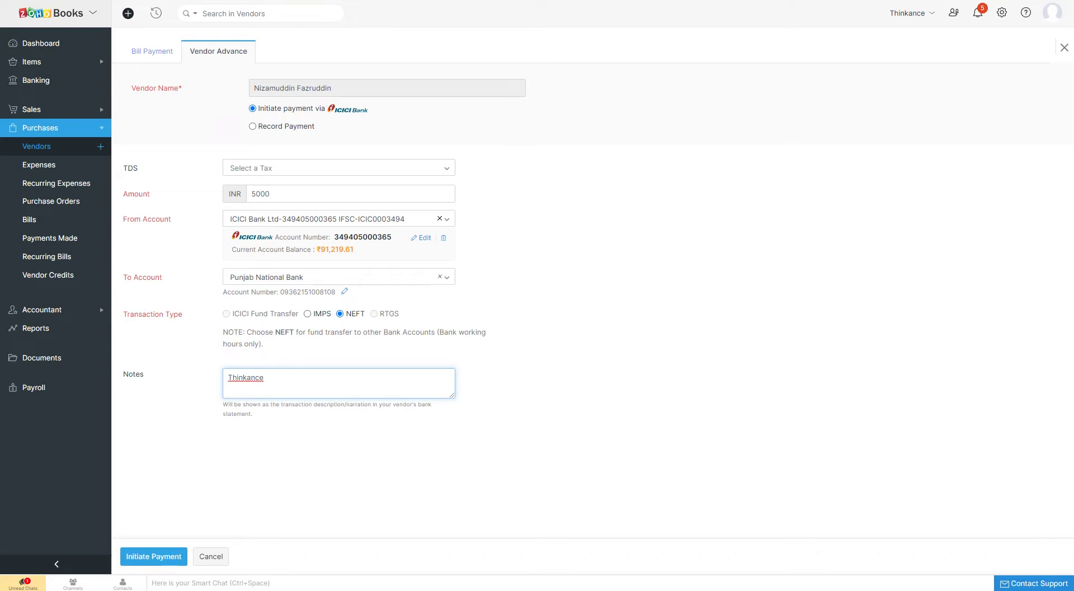
left_click(154, 556)
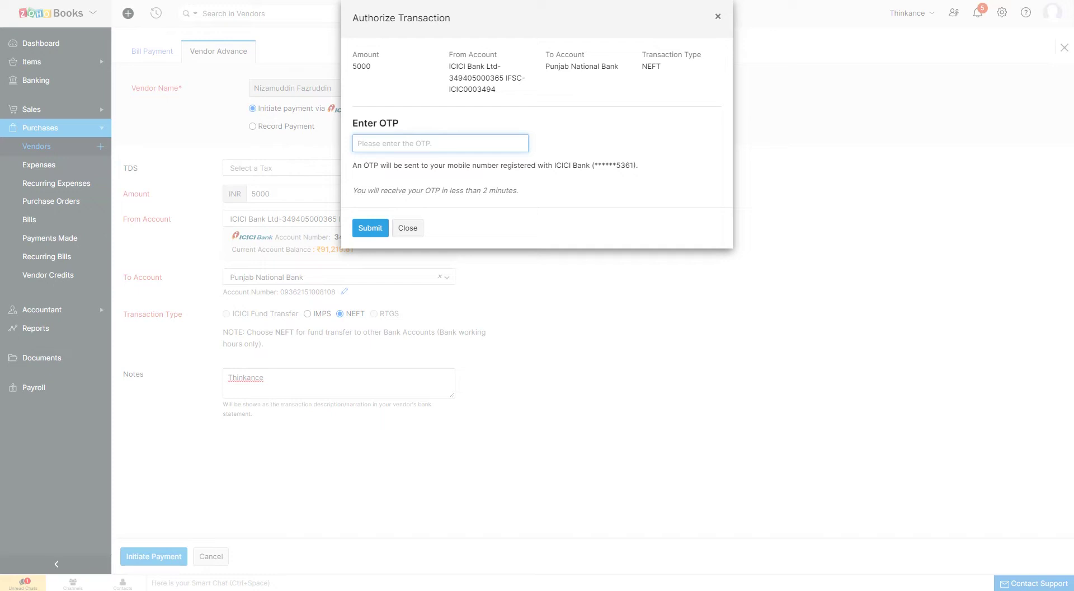
Authorize the NEFT transfer with the OTP and open the new ₹5,000 payment record.
key("Return")
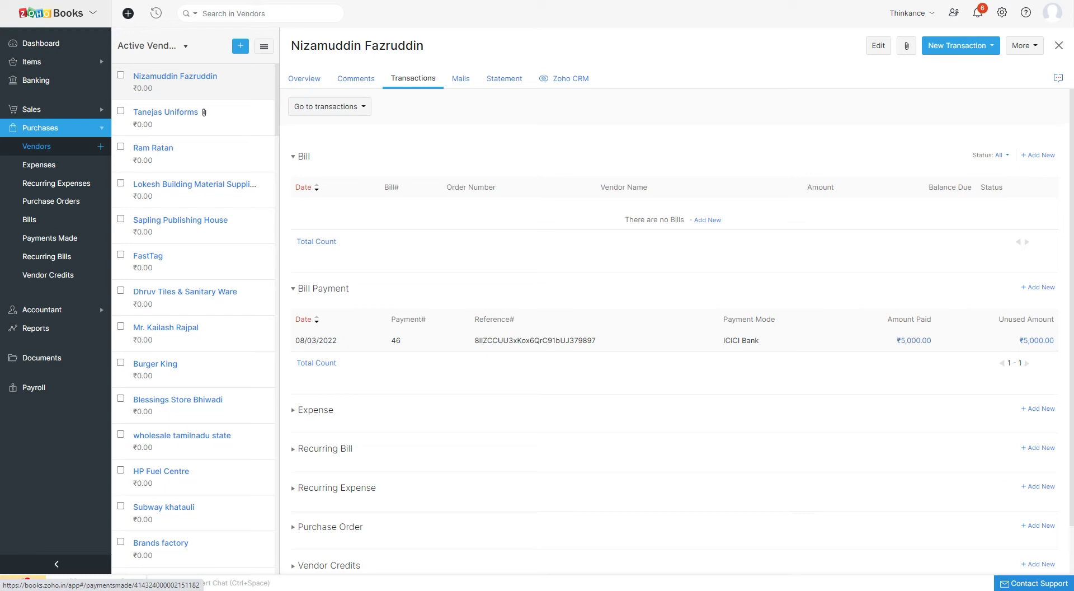
left_click(913, 340)
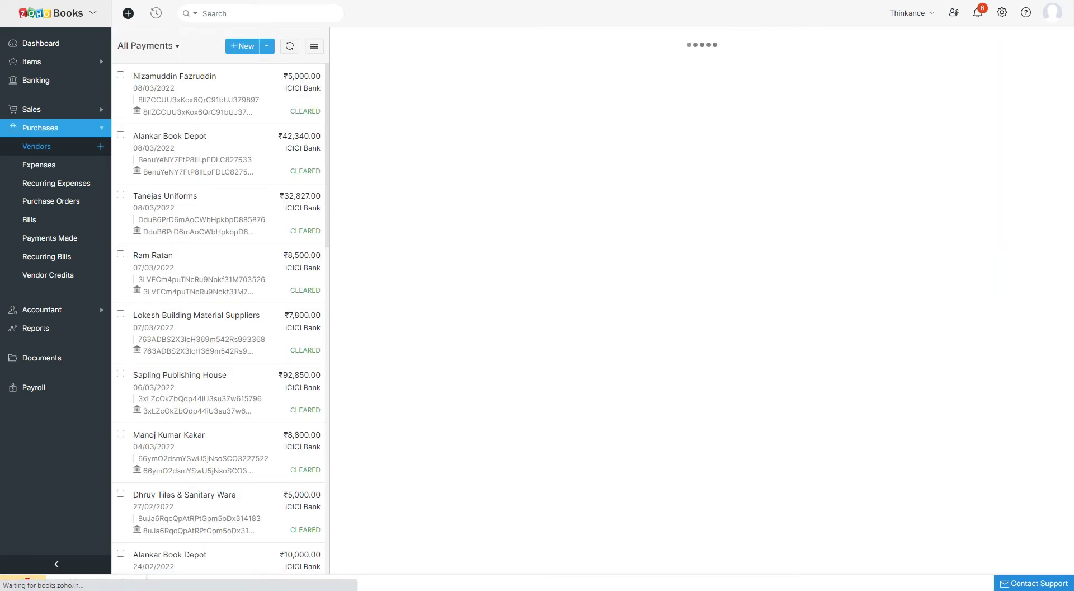